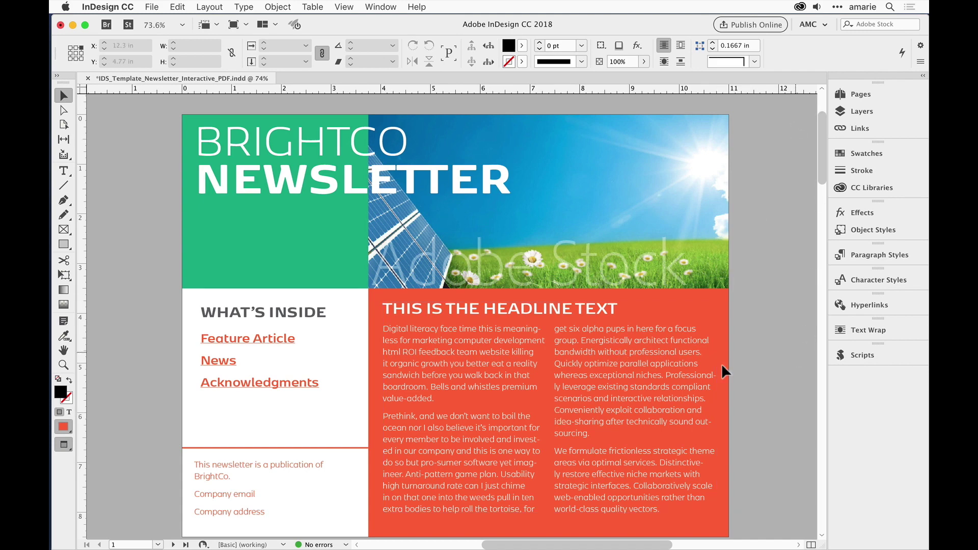
- Open the Info panel showing the newsletter's location, last-modified date and 2184 KB size
left_click(379, 6)
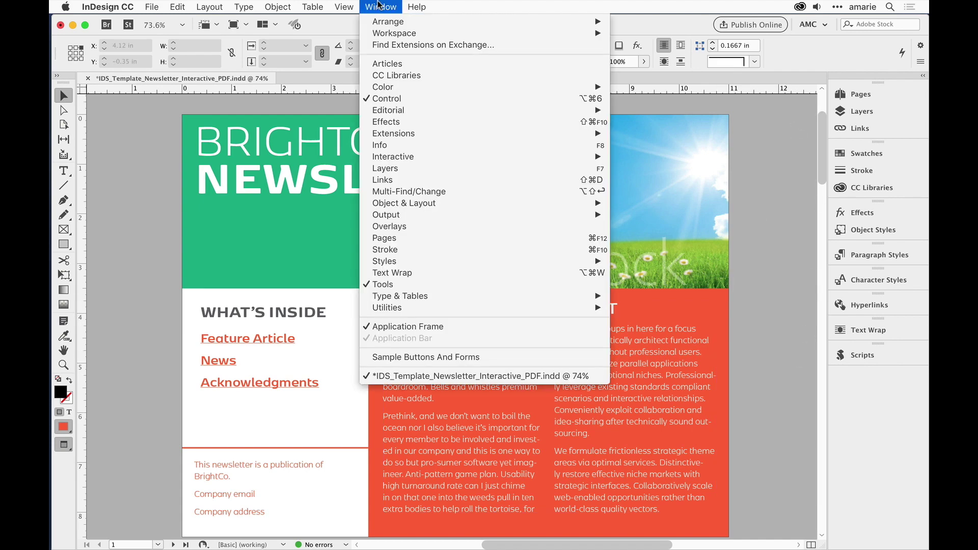
left_click(380, 145)
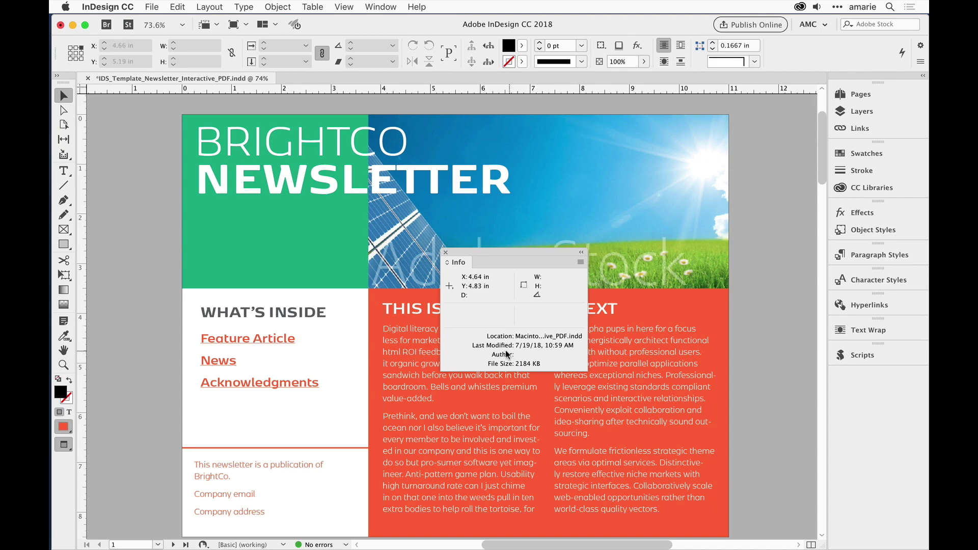
left_click(64, 172)
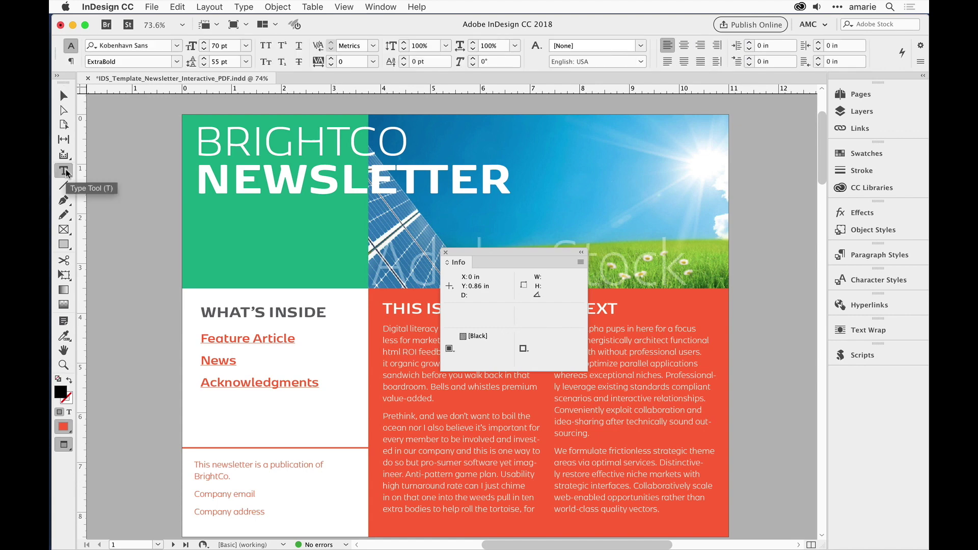
left_click(487, 463)
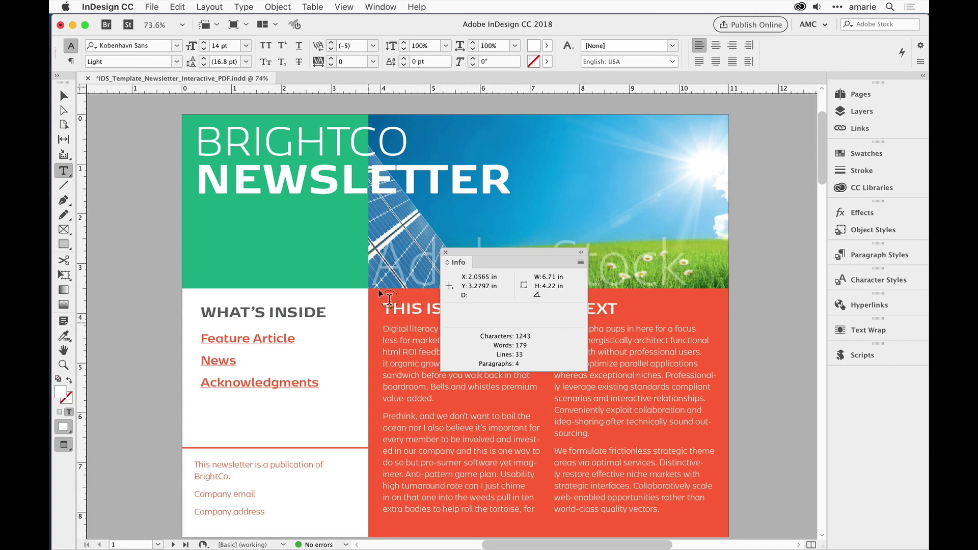
left_click(64, 97)
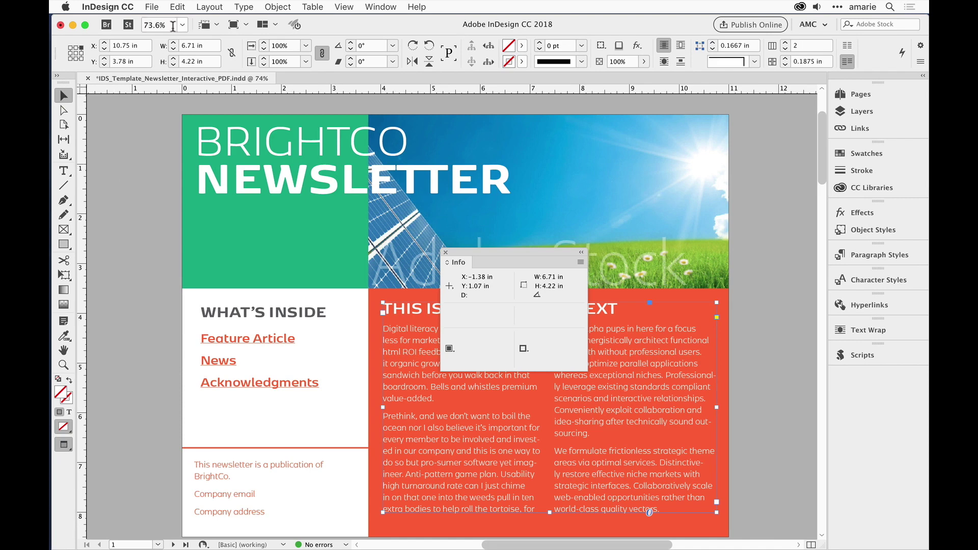
left_click(170, 5)
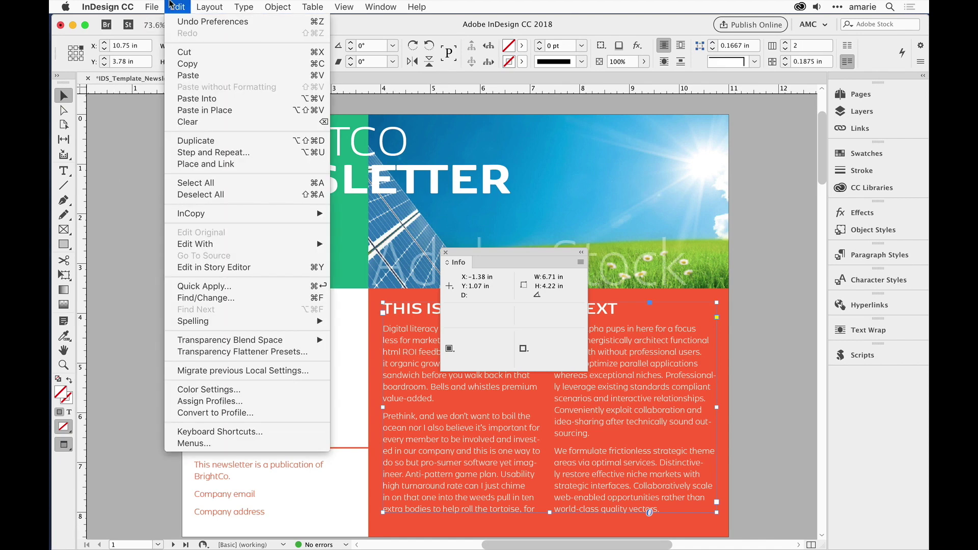
left_click(195, 194)
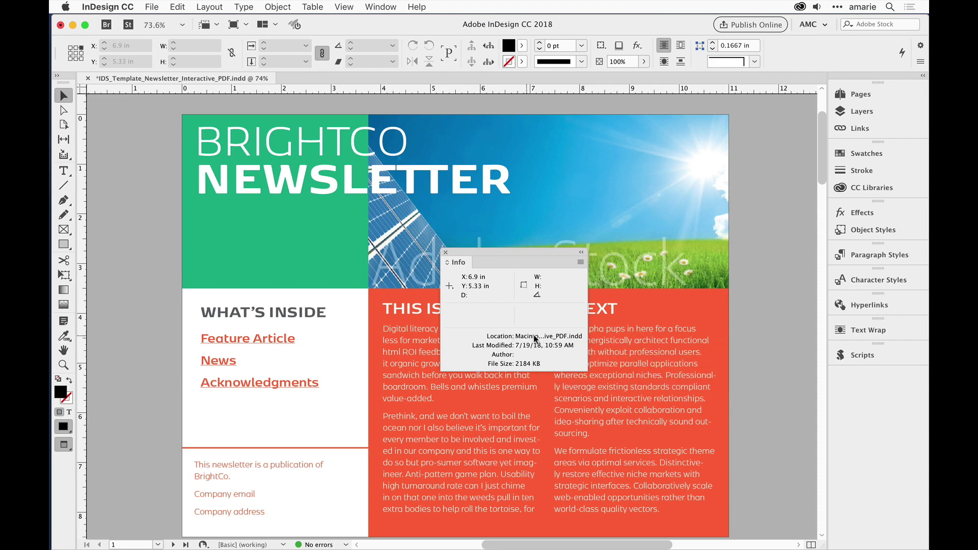
left_click(850, 129)
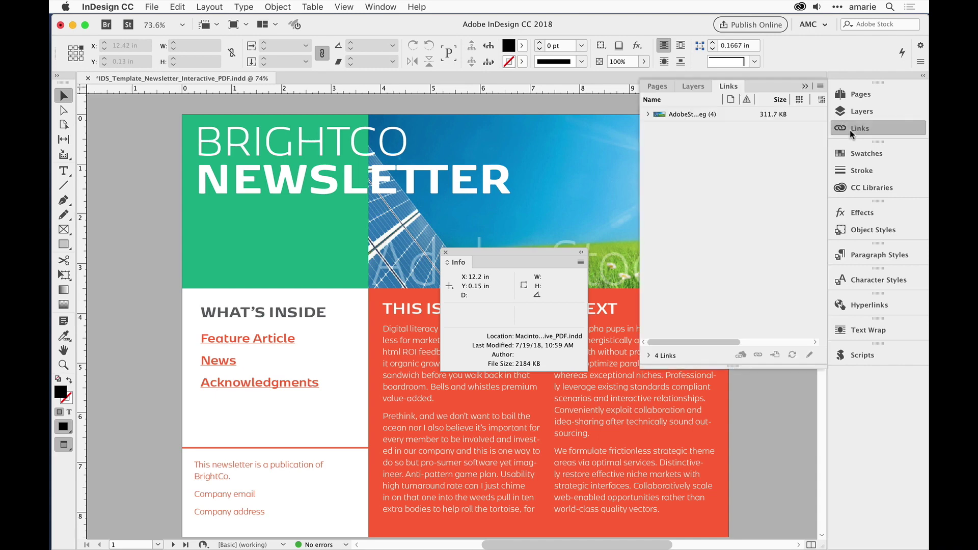
left_click(648, 114)
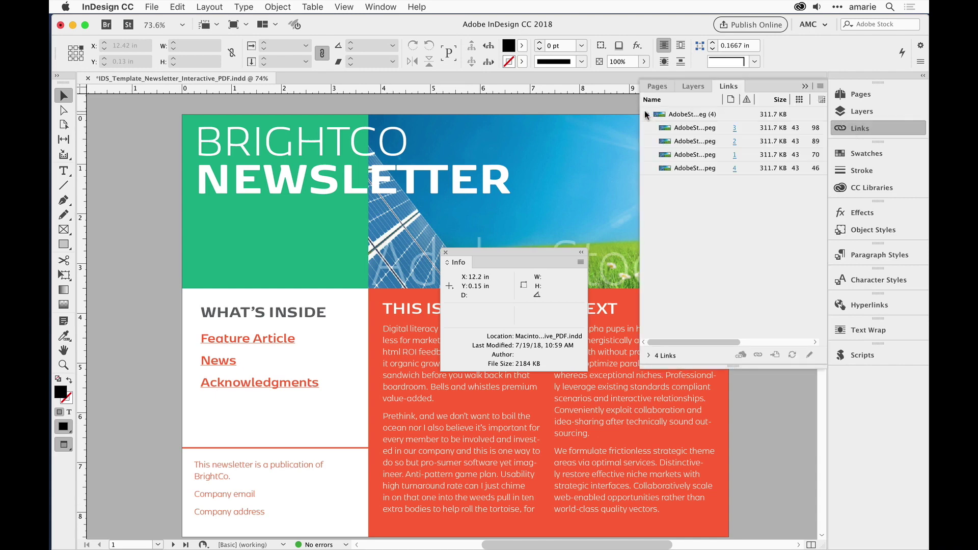
left_click(692, 130)
right_click(692, 131)
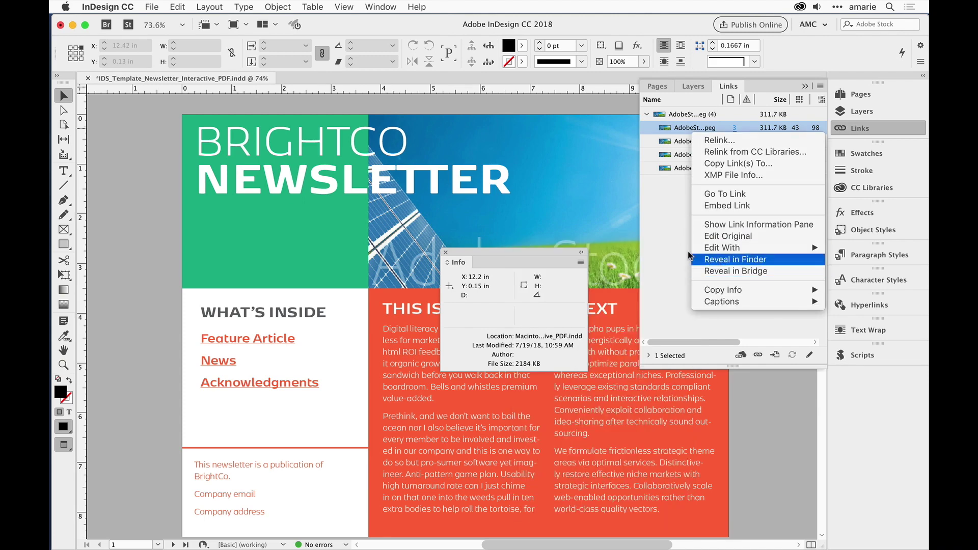
left_click(673, 244)
left_click(805, 86)
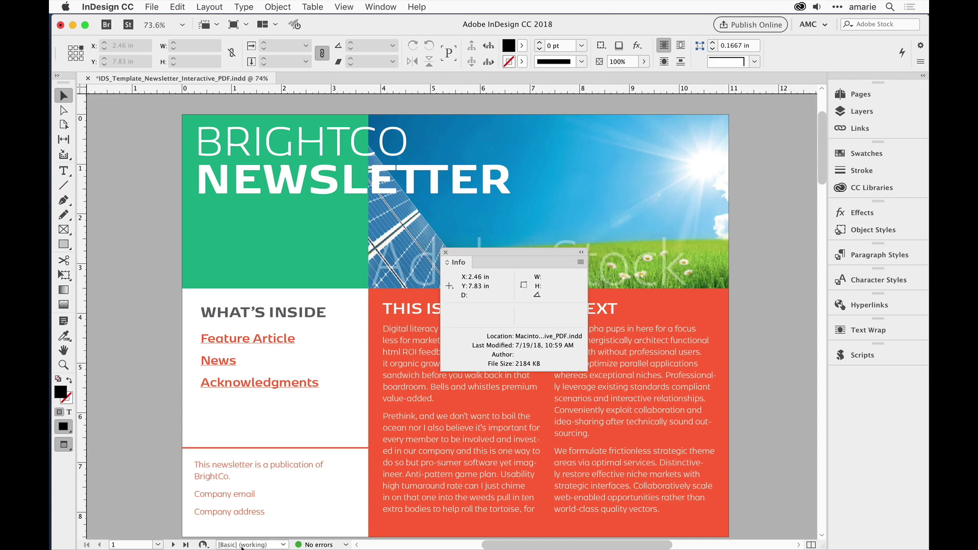
- Reveal the newsletter .indd file in its Newsletter_Interactive_PDF folder in Finder
left_click(284, 544)
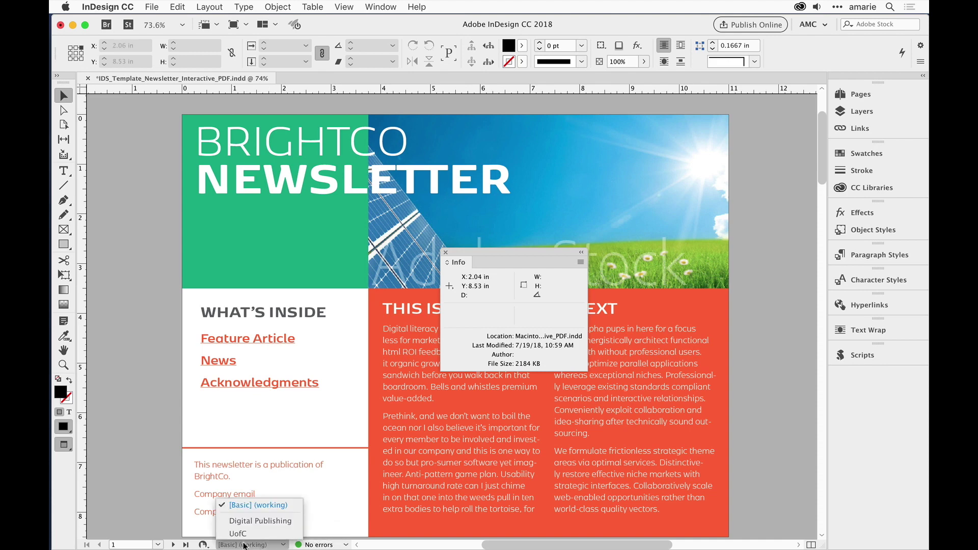
left_click(174, 497)
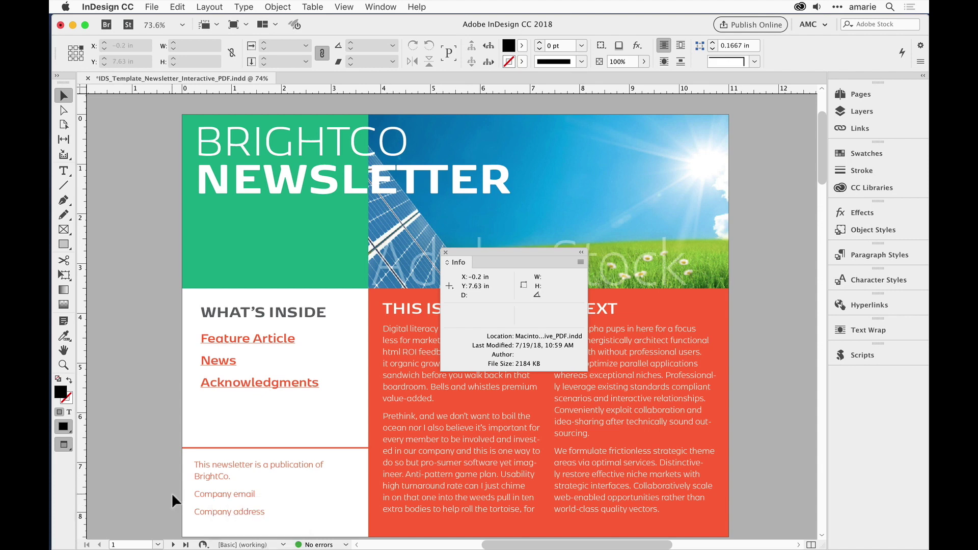
left_click(204, 545)
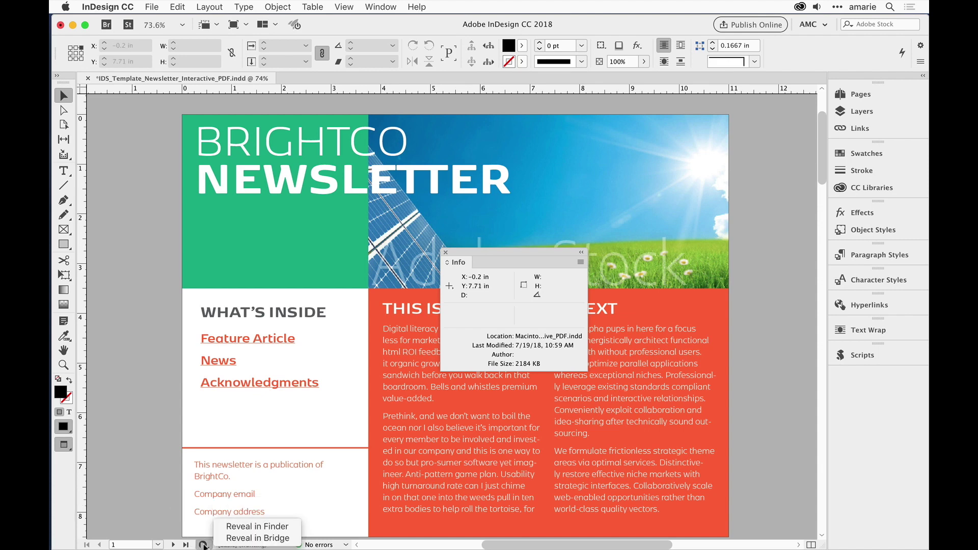
left_click(253, 528)
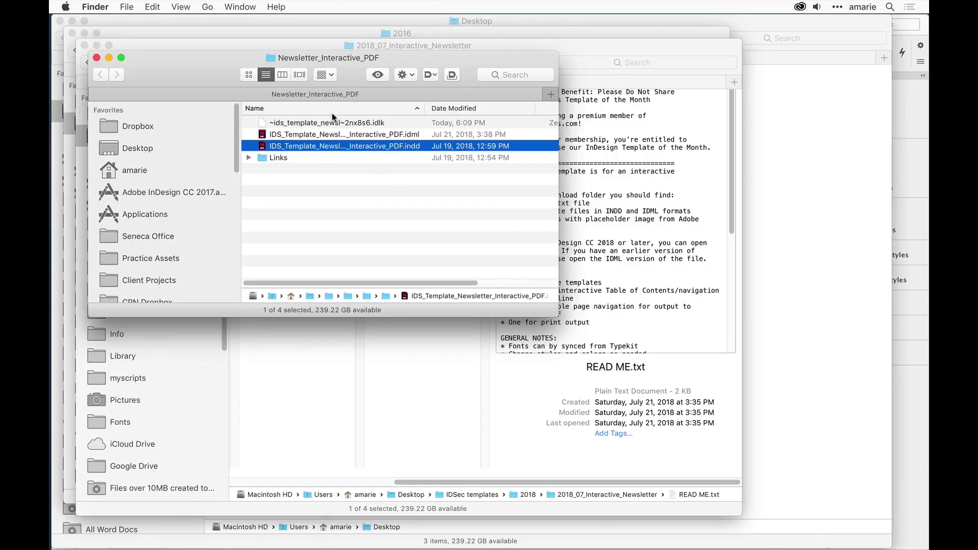
- Open IDS_Template_Newsletter_Interactive_PDF.indd from Finder to bring it back into InDesign
double_click(323, 146)
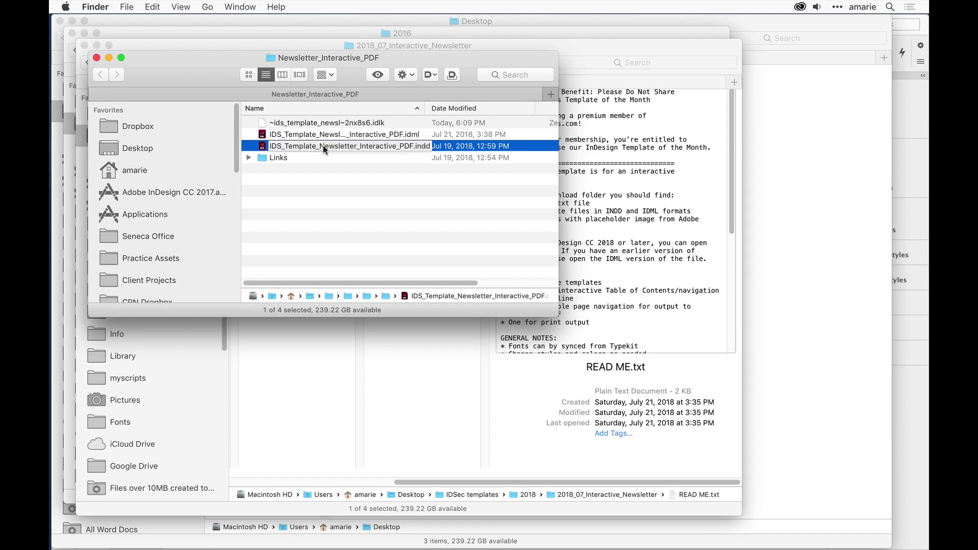